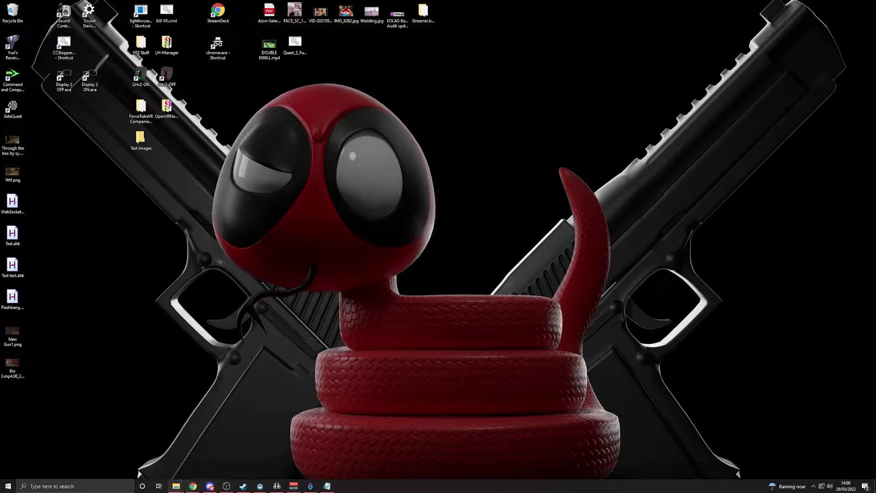
Visit the streamer.bot site, and search Google for "vr notification pipe" to view the OpenVRNotificationPipe GitHub page.
mouse_move(193, 486)
left_click(151, 449)
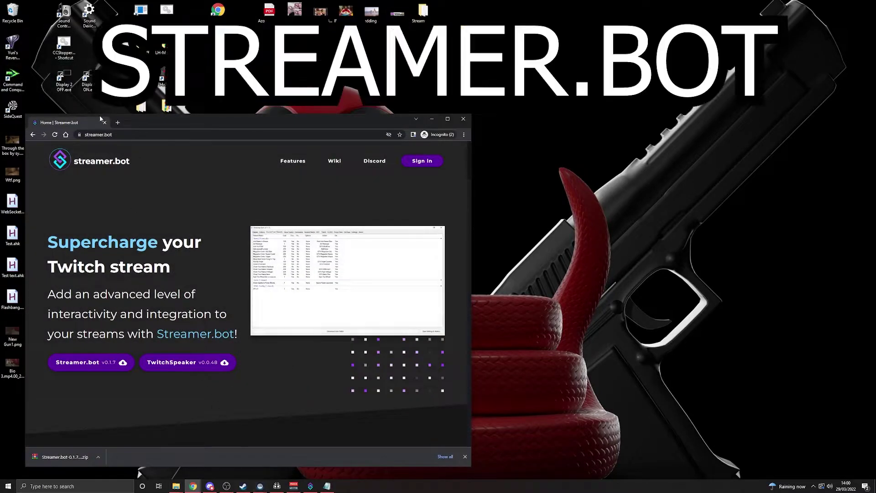
left_click(110, 135)
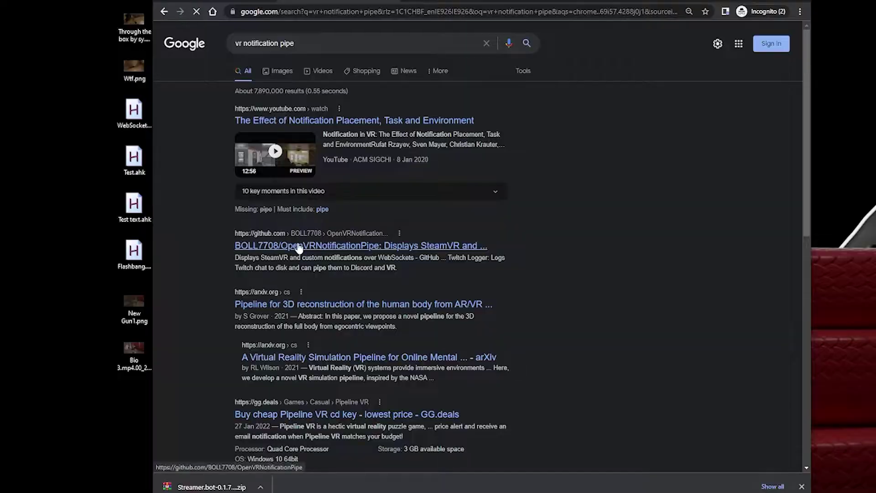
left_click(146, 293)
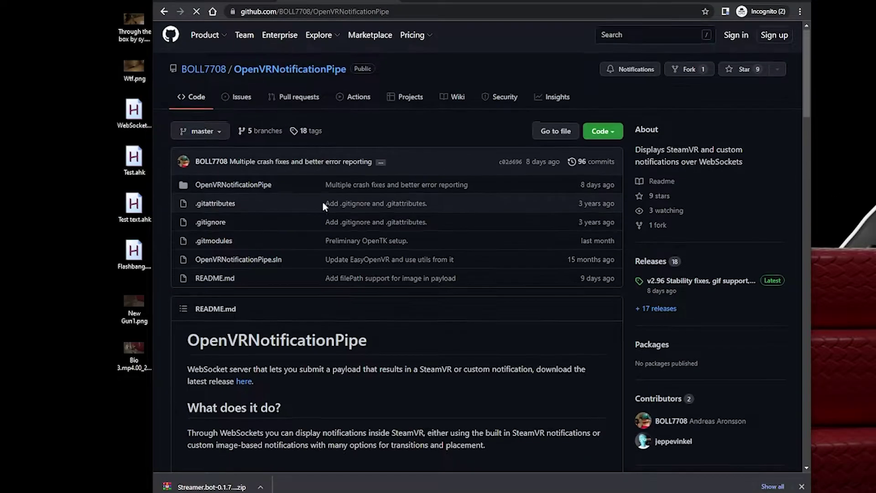
scroll(322, 204, "down", 5)
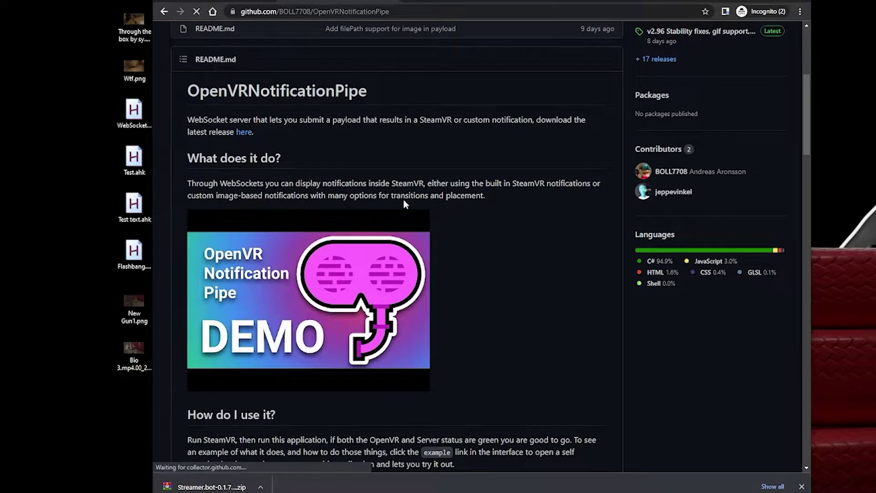
scroll(407, 223, "down", 5)
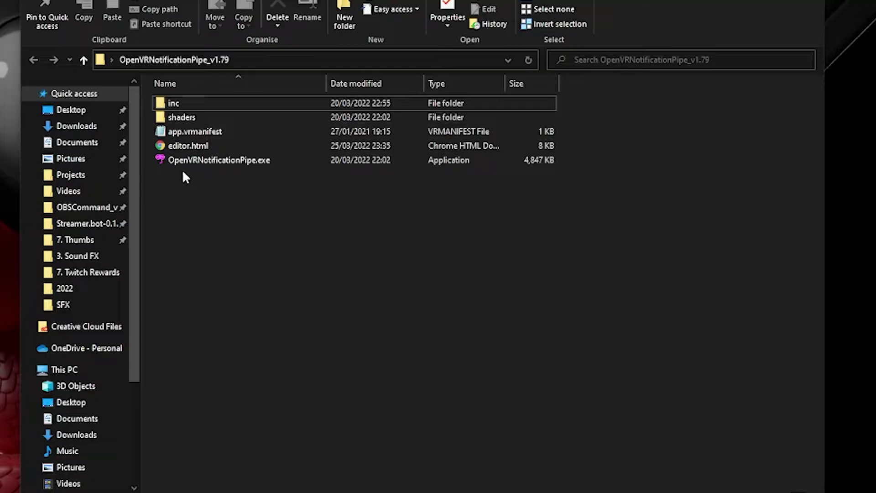
Launch OpenVRNotificationPipe.exe and open its Notification Editor.
left_click(228, 161)
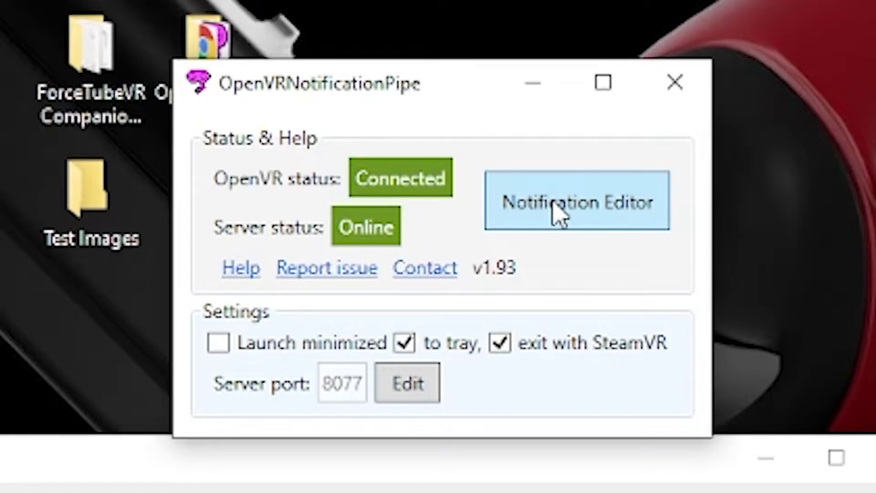
left_click(558, 212)
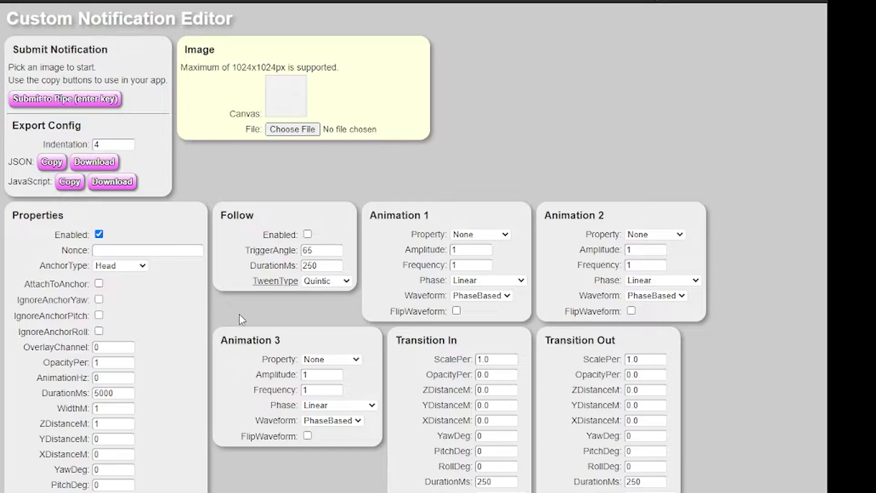
Load Capture.PNG as the notification image and submit the notification to the pipe.
left_click(295, 133)
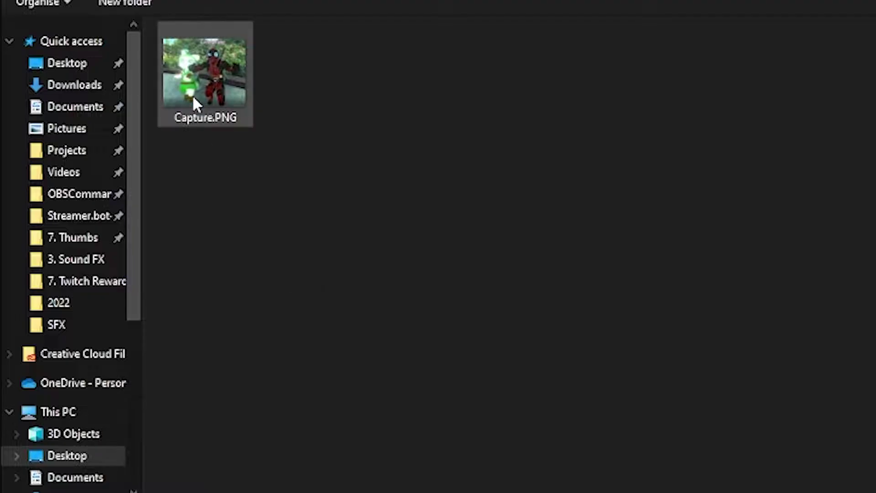
double_click(192, 102)
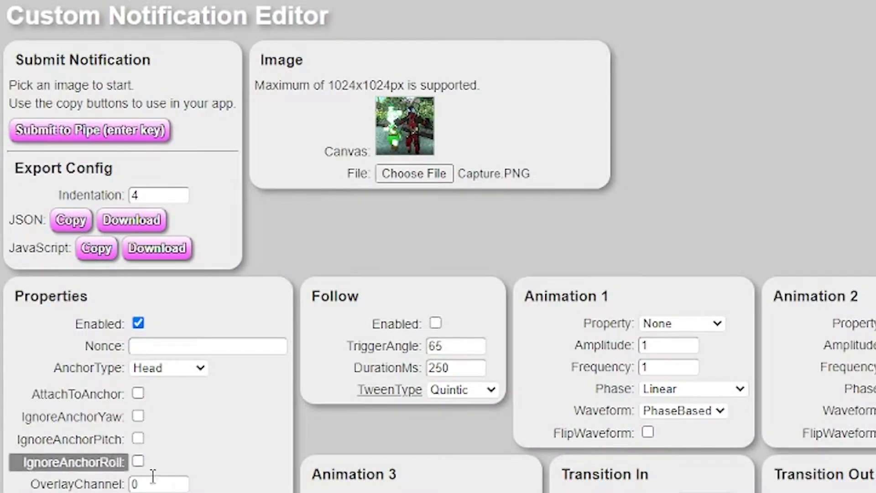
left_click(275, 281)
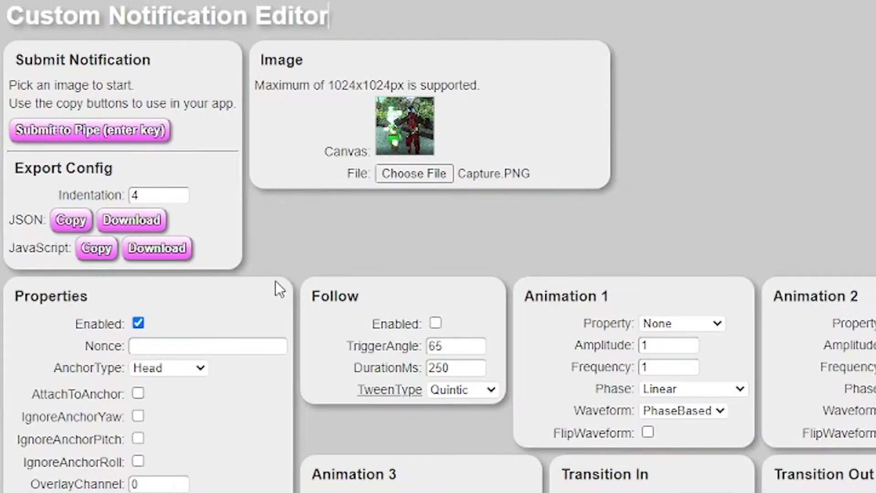
left_click(111, 131)
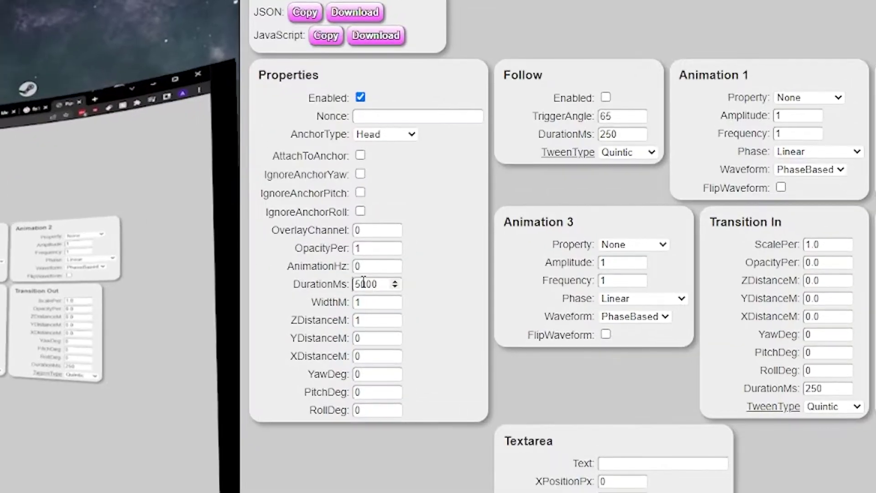
Set the notification's DurationMs property to 1000 and enable AttachToAnchor.
left_click(472, 237)
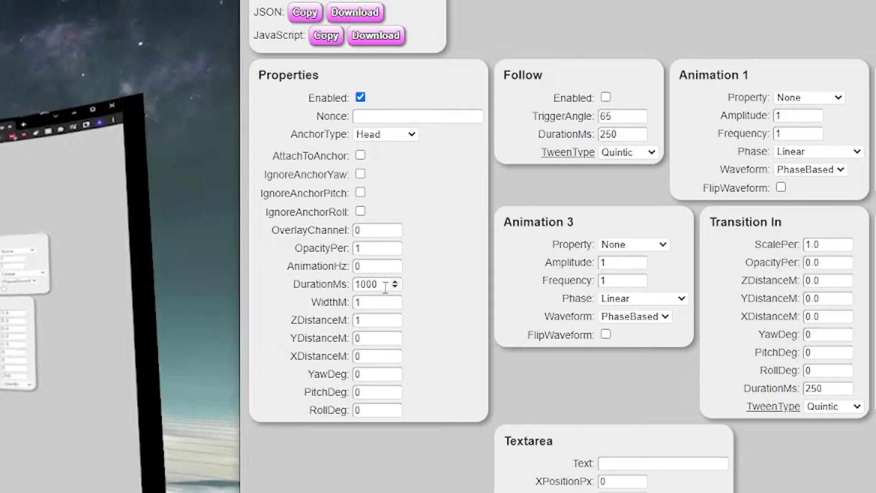
double_click(355, 285)
left_click(360, 155)
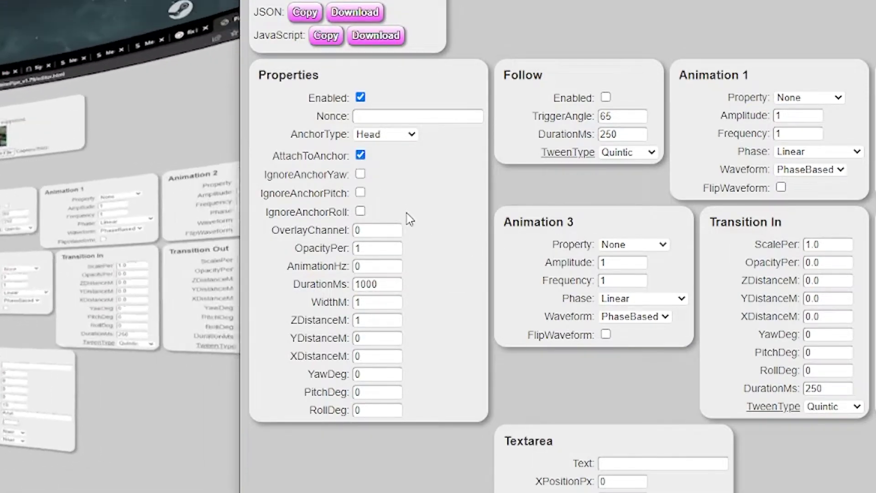
type("250")
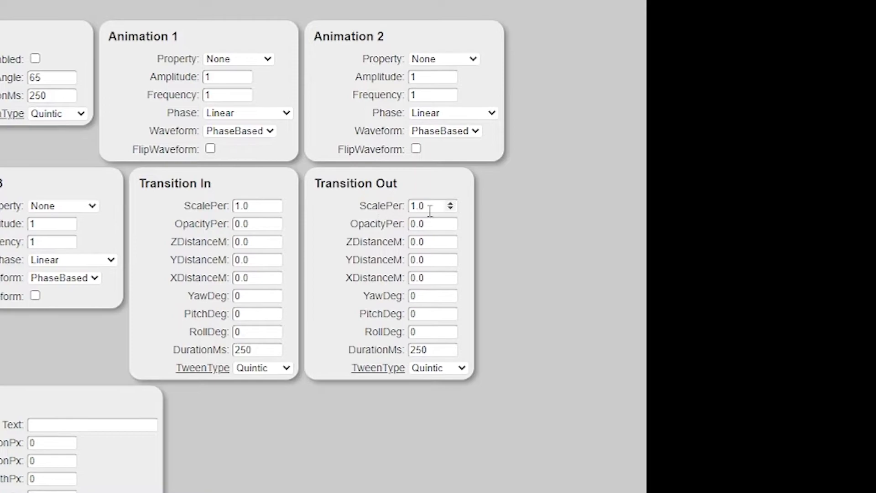
Set Transition Out to a DurationMs of 1000 with the Sine TweenType, and submit the notification to the pipe.
double_click(429, 346)
type("1")
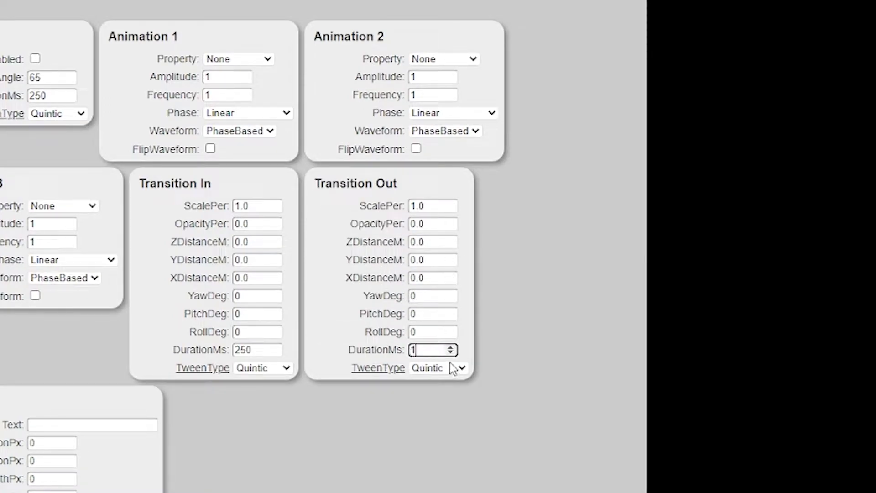
type("000")
left_click(451, 365)
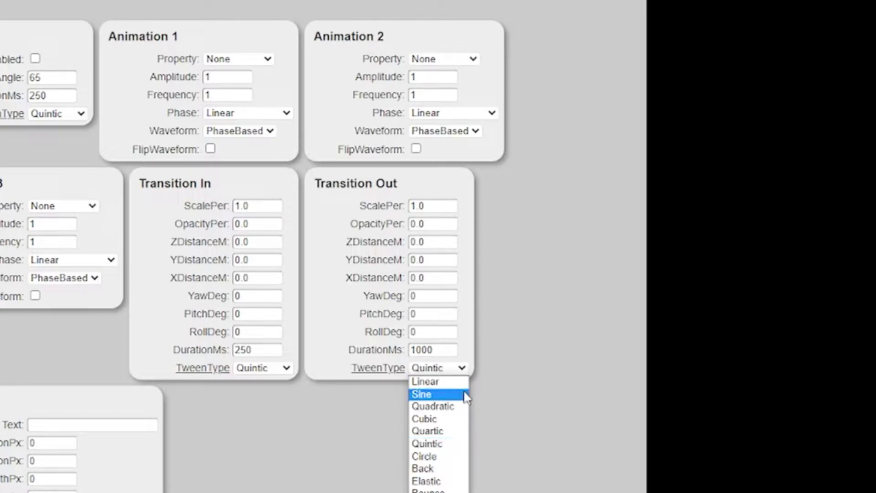
left_click(429, 397)
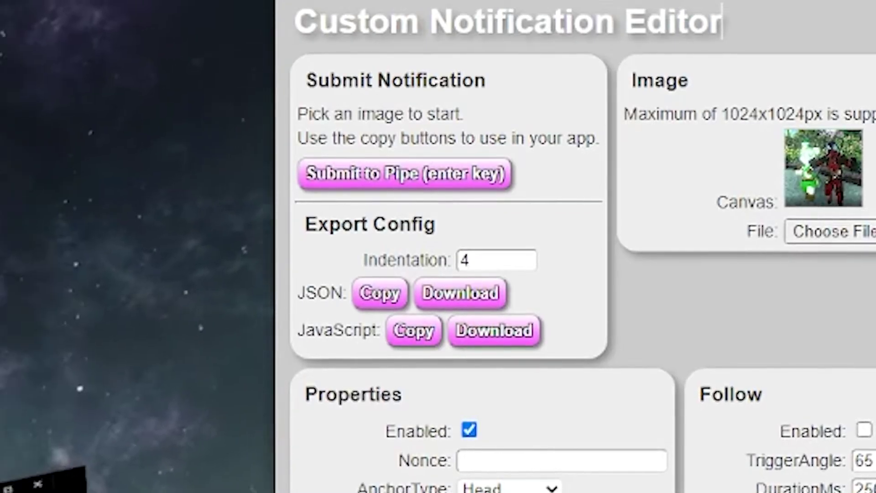
left_click(393, 180)
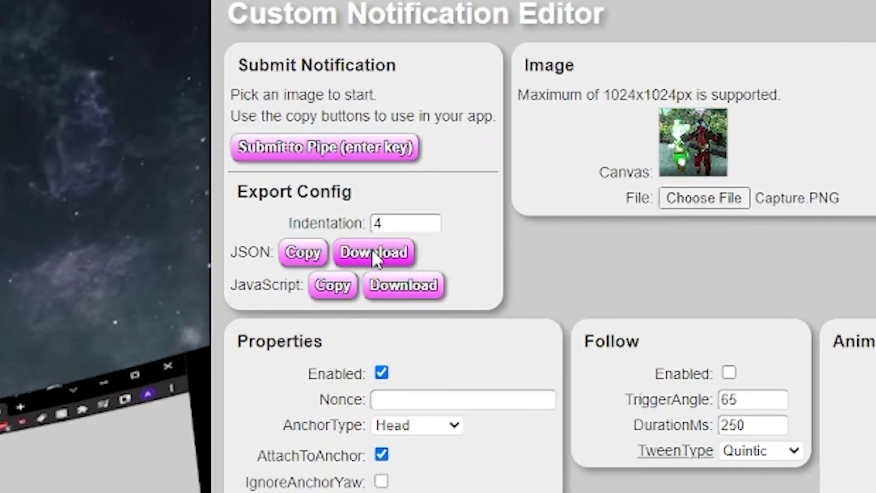
Download the notification config as JSON, saving it as pipe-config.json in the Test Images folder.
left_click(373, 252)
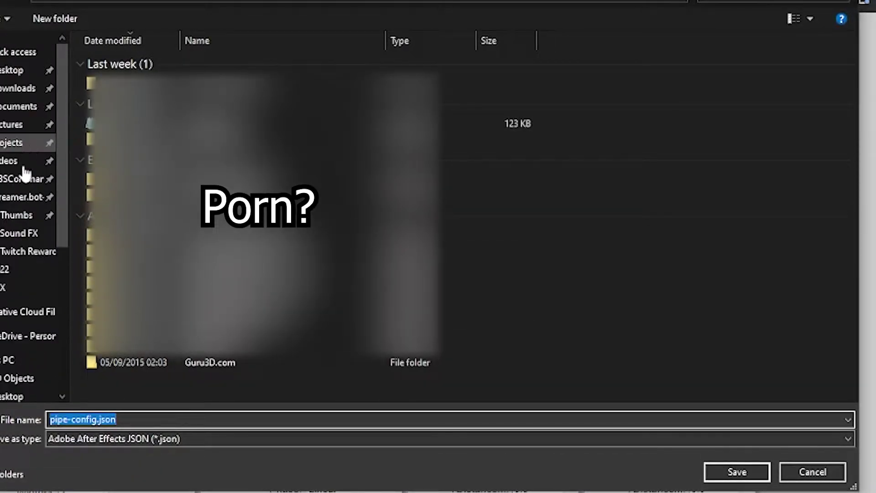
left_click(20, 167)
double_click(465, 82)
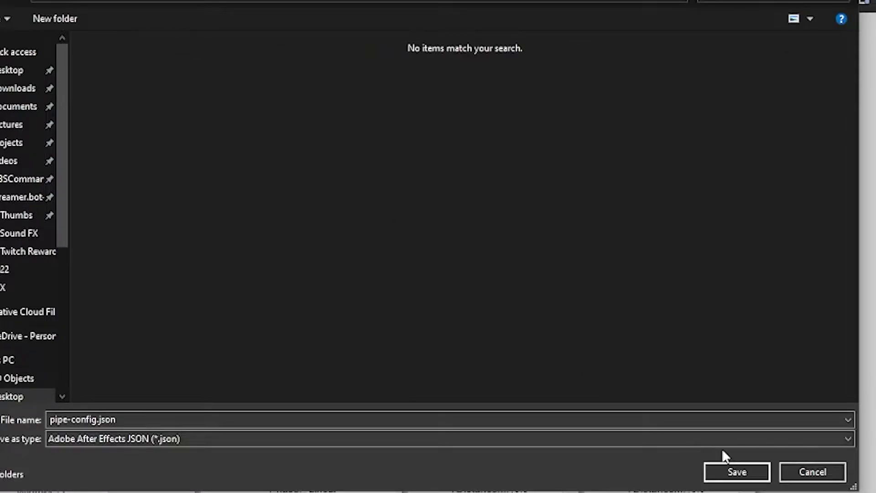
left_click(733, 471)
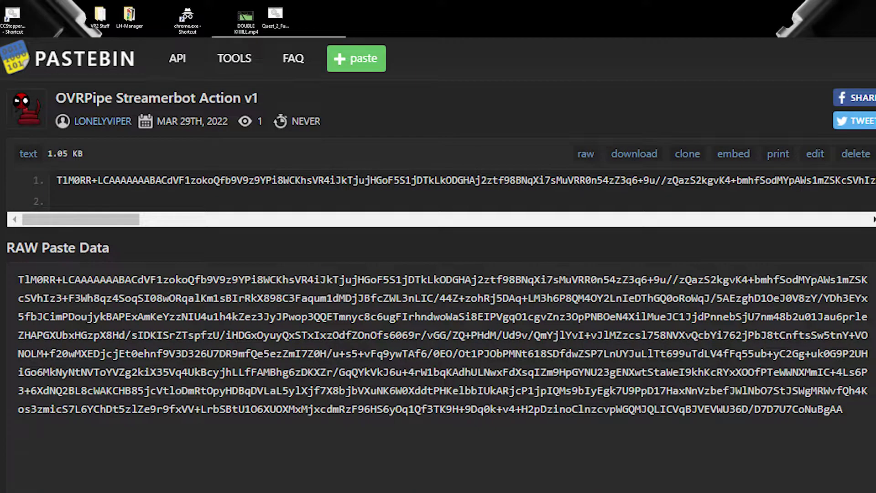
Copy the OVRPipe Streamerbot Action v1 import string from Pastebin and import the SendCustomNotificationToPipe action into Streamer.bot.
key("ctrl+a")
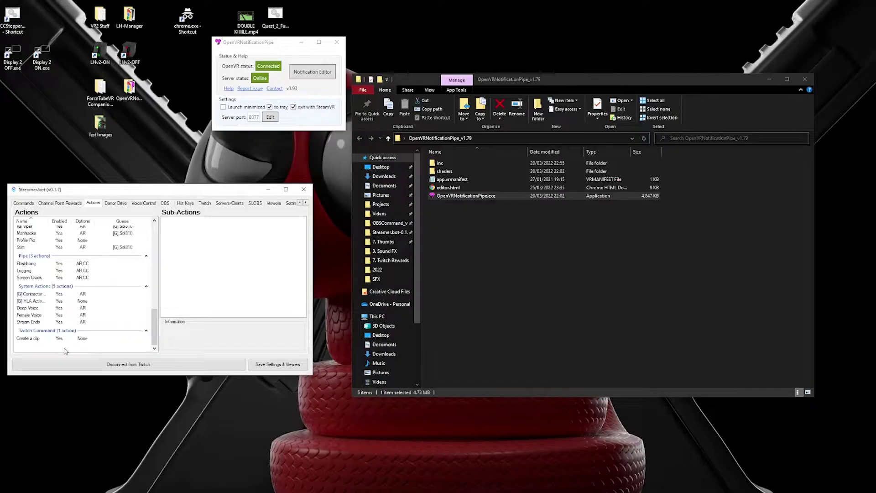
right_click(164, 364)
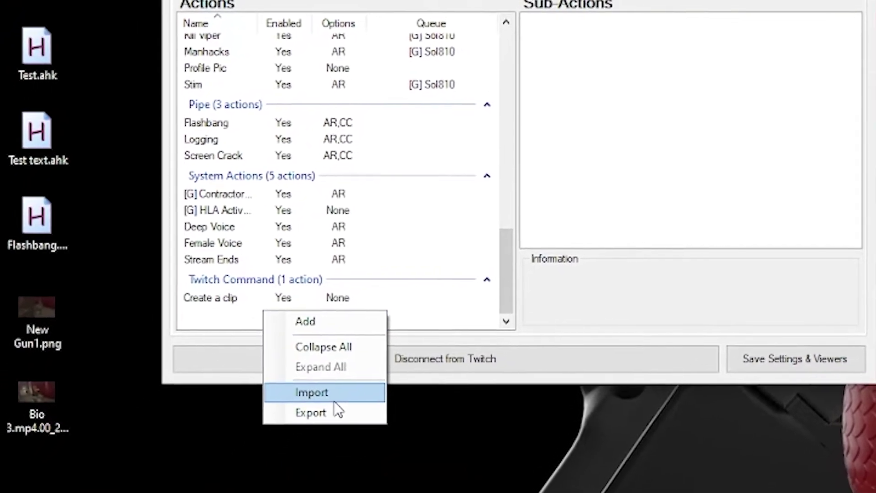
left_click(288, 419)
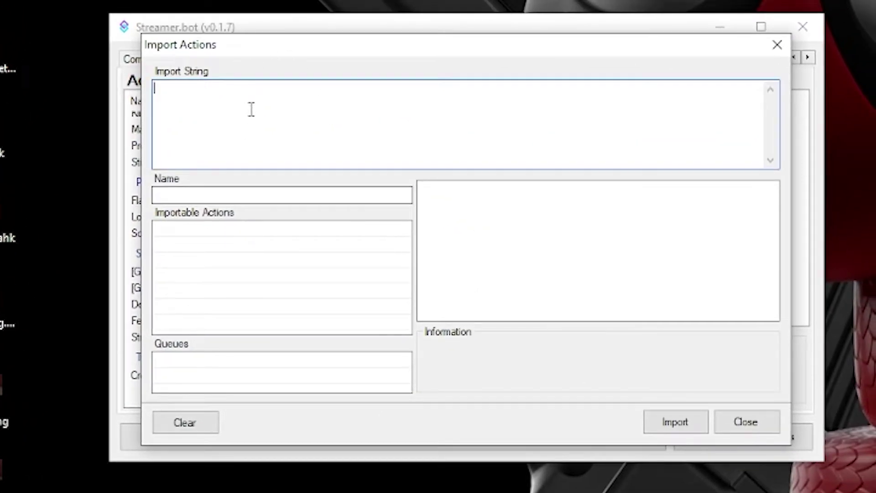
key("ctrl+v")
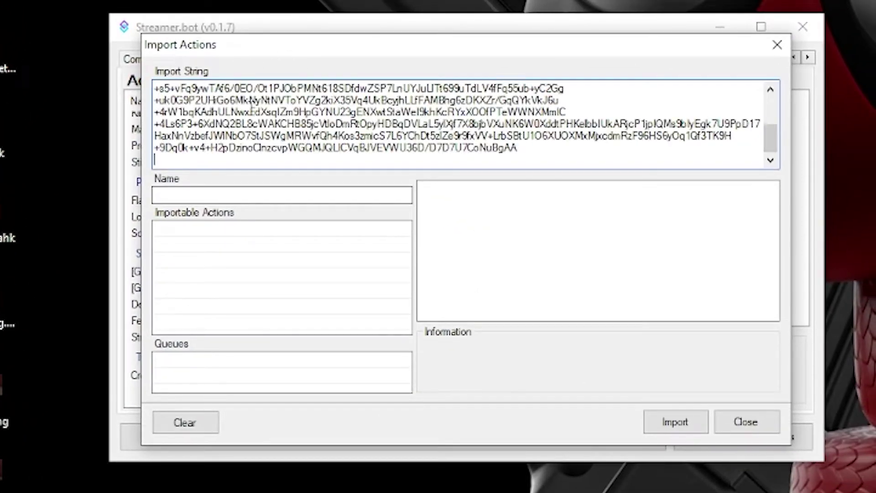
key("BackSpace")
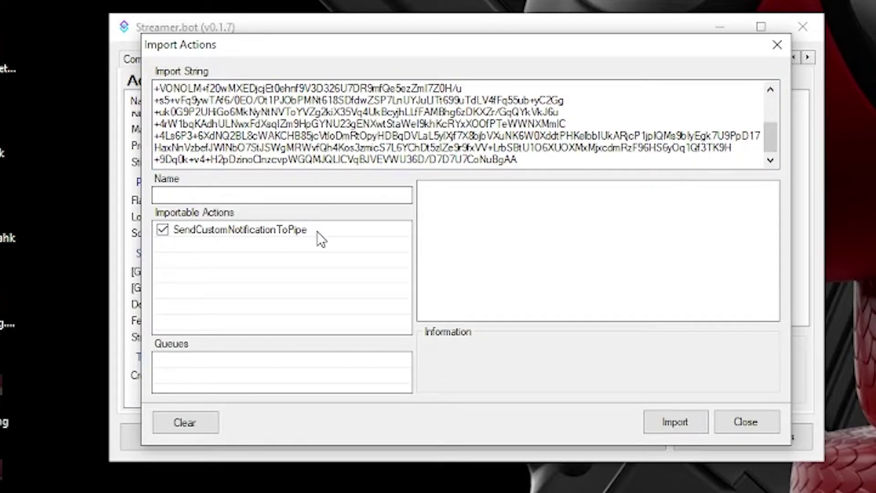
left_click(675, 424)
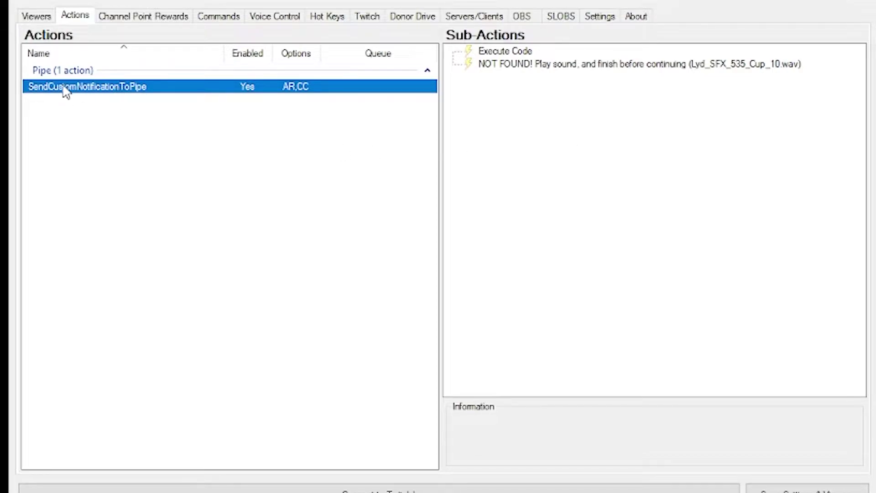
In the SendCustomNotificationToPipe action's Execute Code sub-action, replace the payload folder ./pipe with V:/Test Images, then save and compile the code.
left_click(506, 52)
double_click(506, 52)
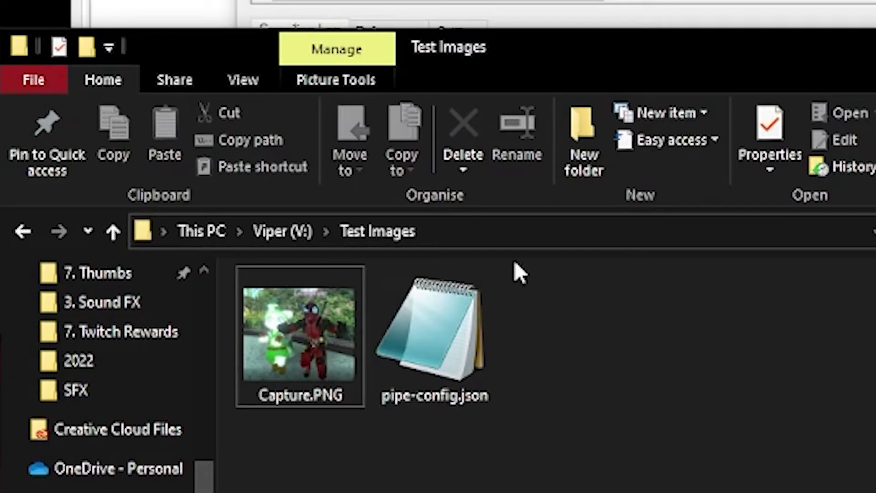
left_click(243, 26)
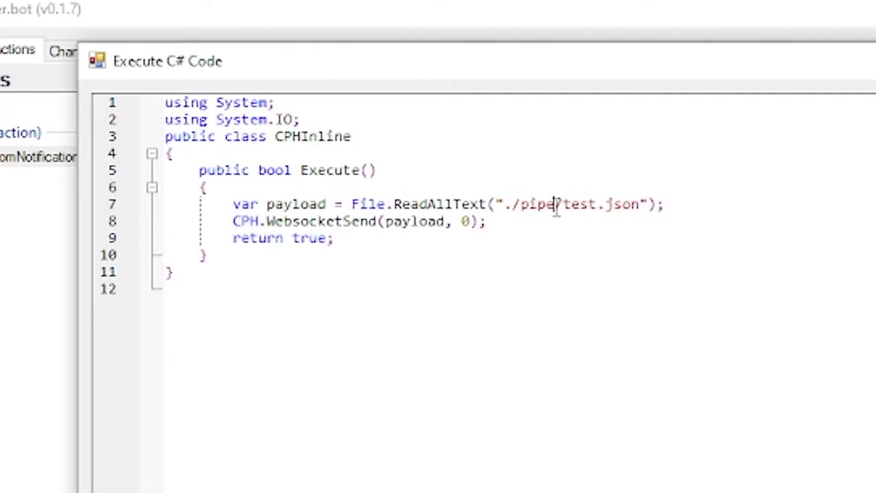
left_click_drag(555, 204, 514, 208)
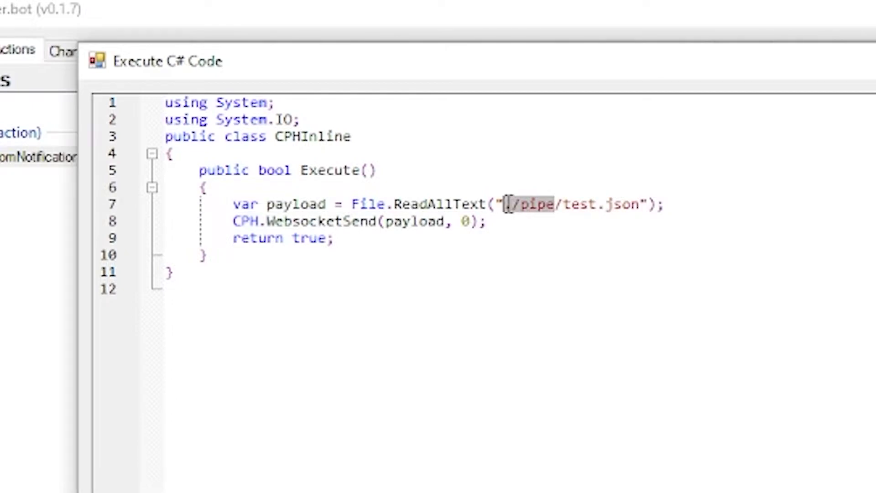
key("ctrl+v")
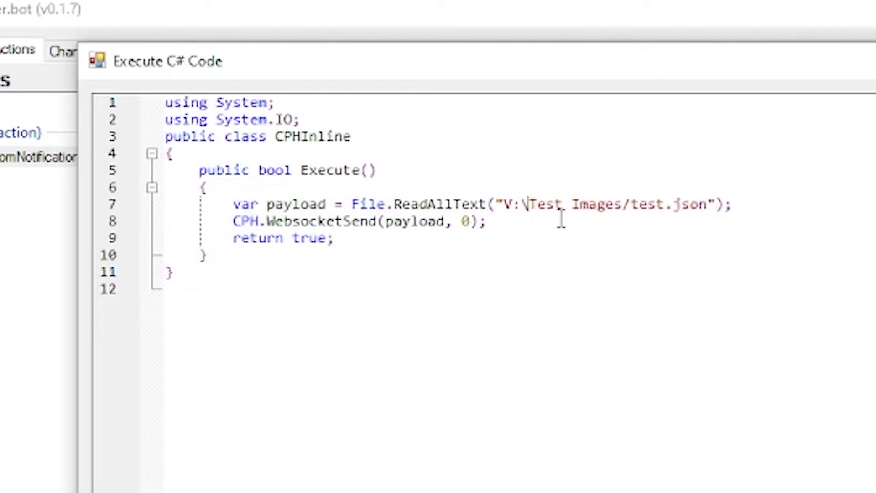
key("BackSpace")
type("/")
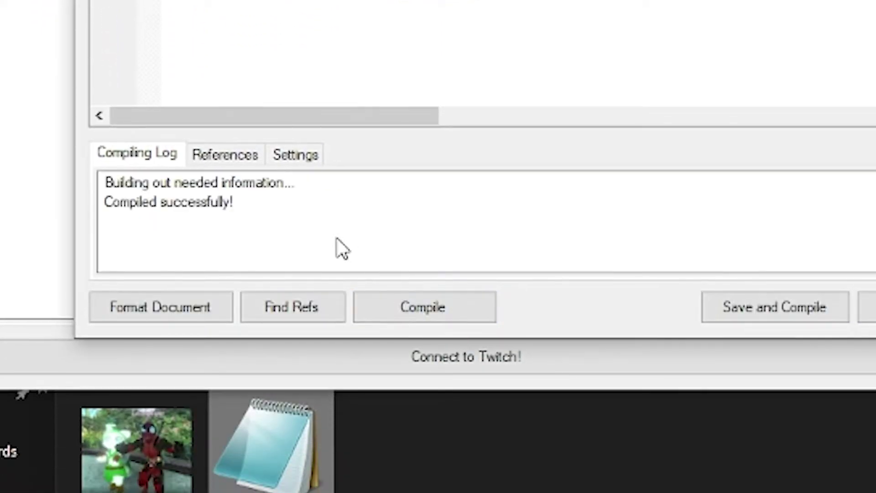
left_click(786, 307)
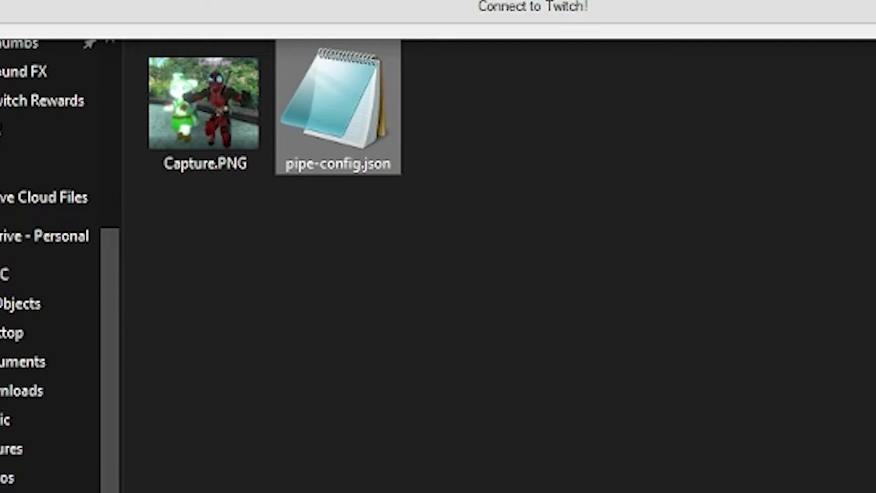
Open pipe-config.json in the text editor and select its imagePath value.
key("Return")
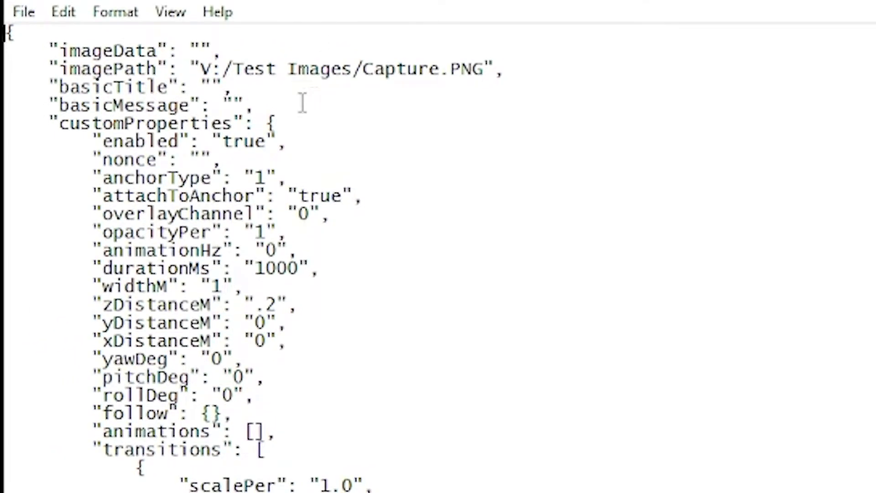
left_click_drag(199, 73, 476, 75)
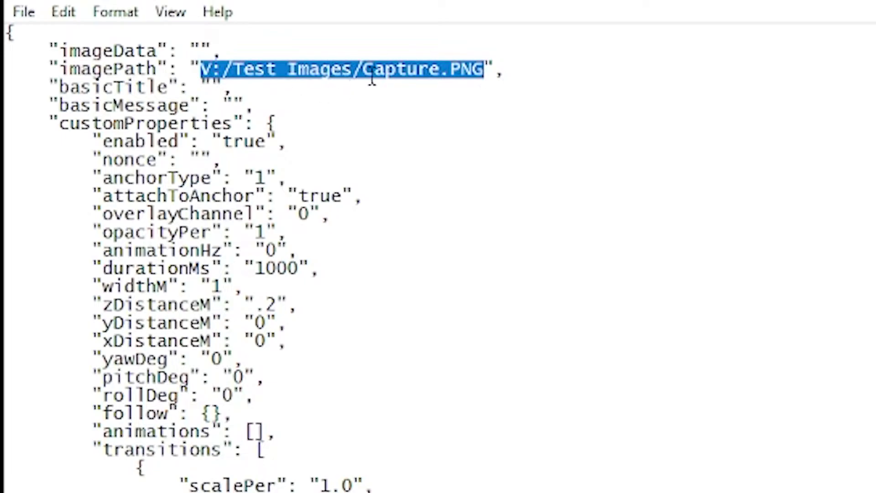
key("Down")
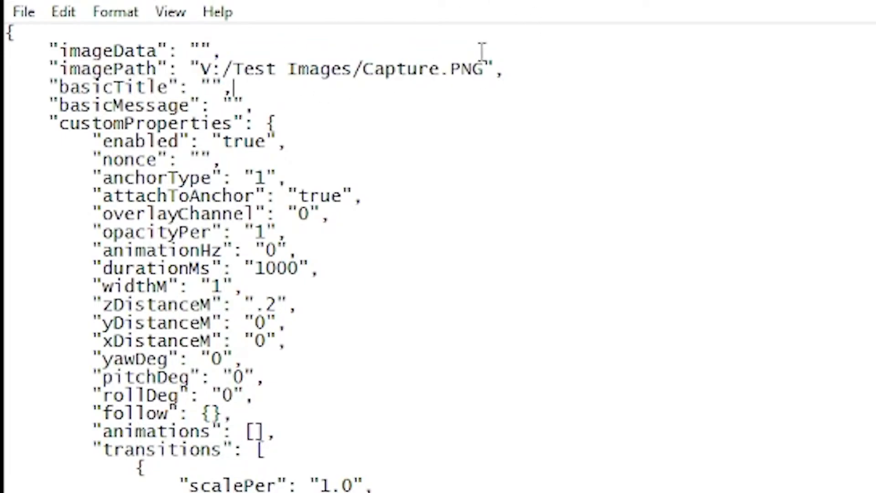
left_click_drag(486, 72, 215, 58)
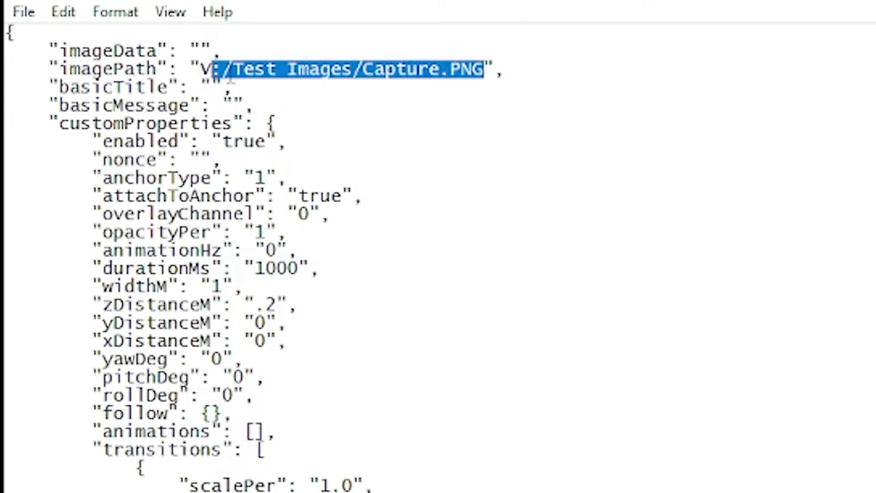
double_click(233, 73)
left_click(233, 73)
key("shift+Left")
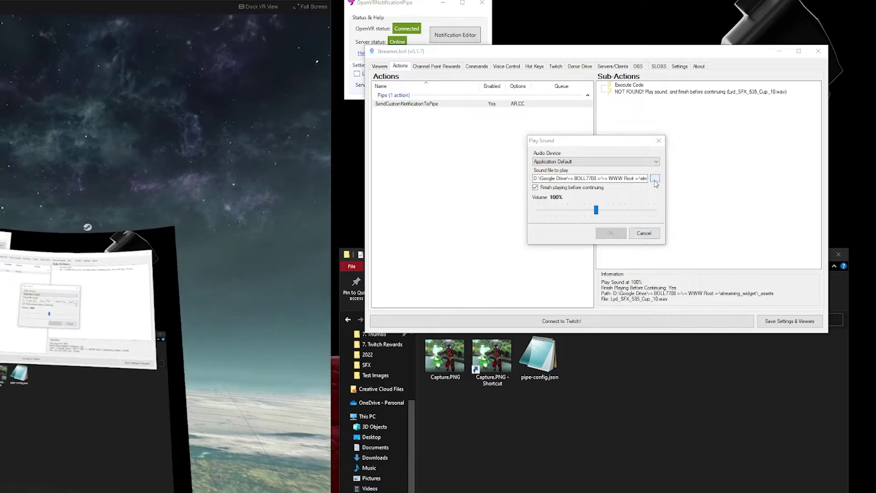
Replace the missing file in the action's Play Sound sub-action with Blinded.m4a from the SFX folder.
left_click(585, 180)
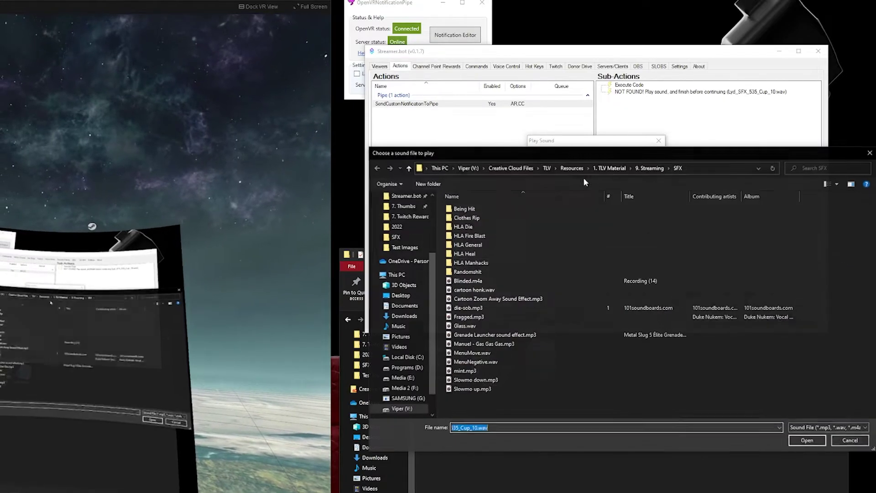
double_click(509, 280)
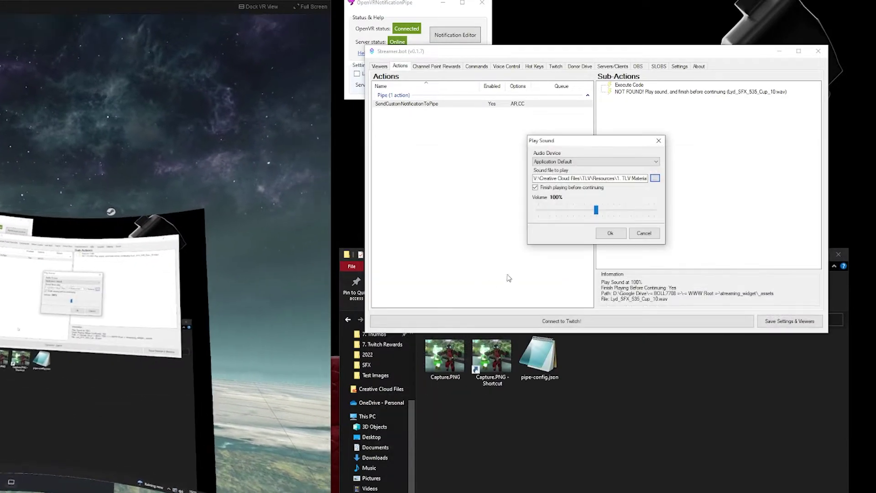
left_click(610, 233)
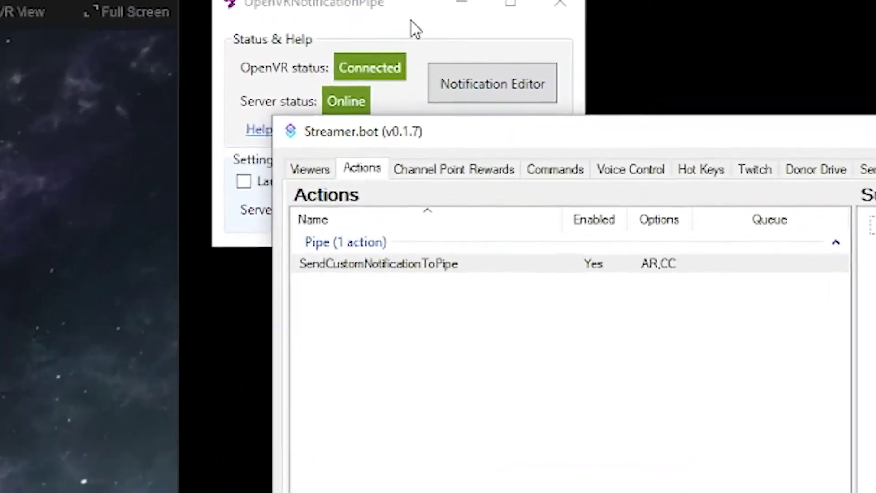
Add a websocket client named PIPE with endpoint ws://127.0.0.1:8077/, auto connect and reconnect enabled, and save the settings.
left_click(418, 7)
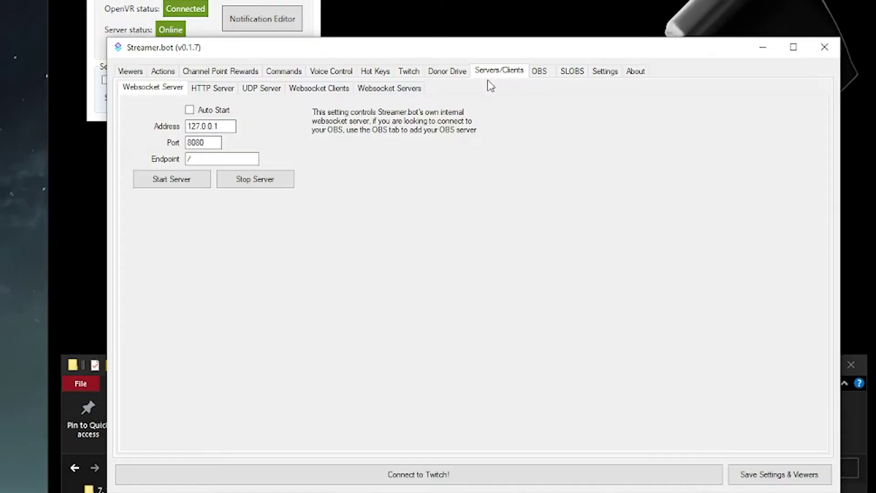
left_click(319, 89)
right_click(279, 146)
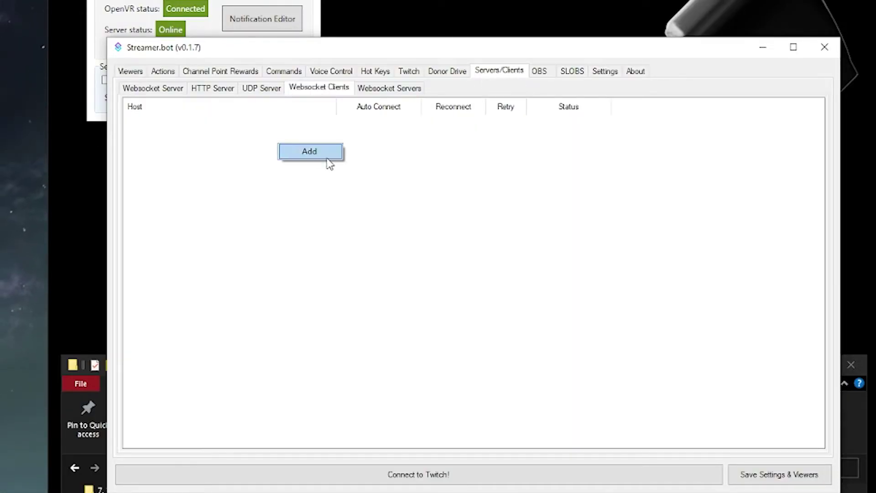
left_click(326, 155)
left_click(442, 190)
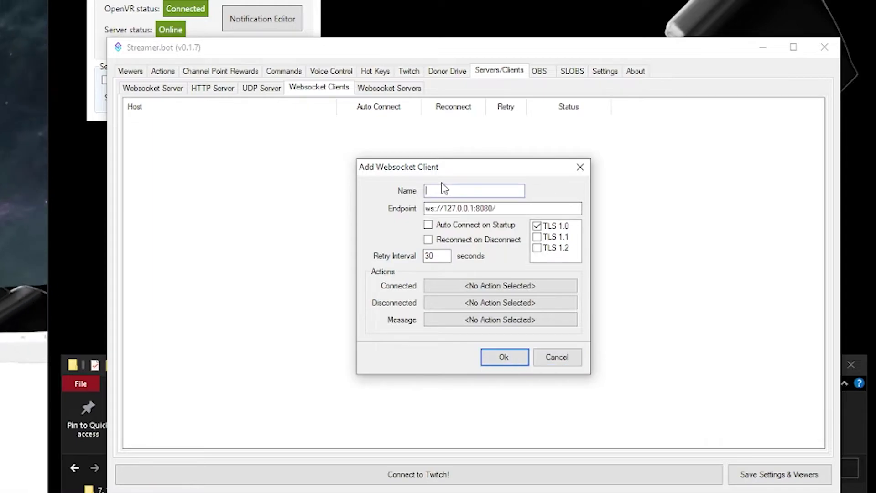
type("FIPE")
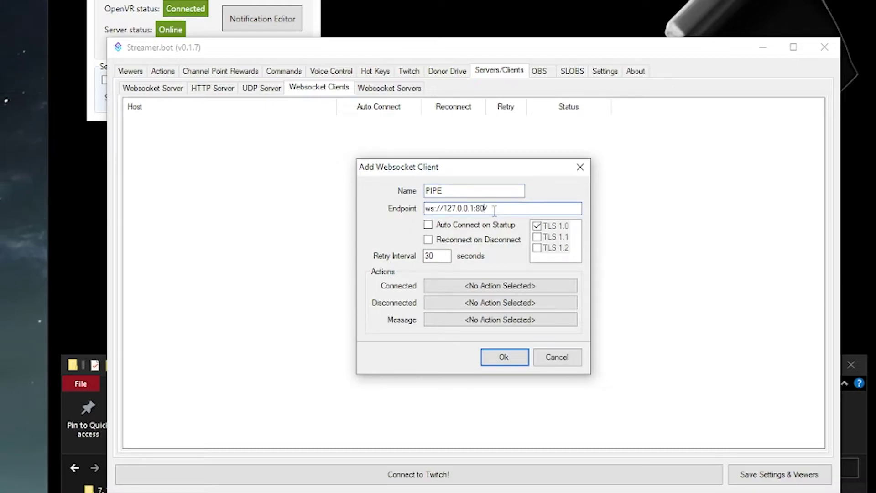
type("77")
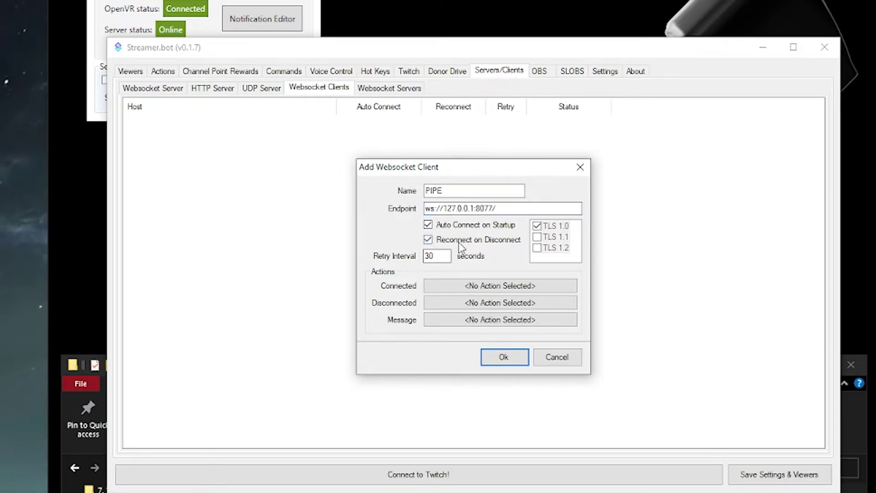
left_click(504, 357)
left_click(778, 475)
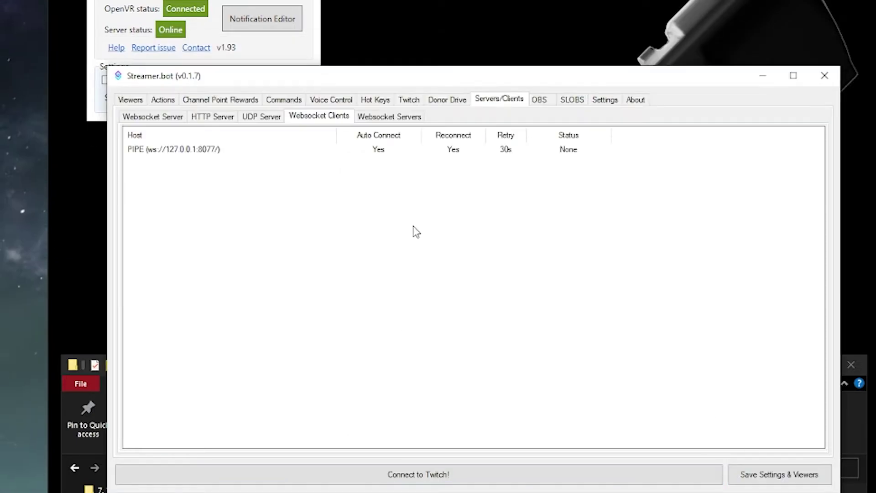
Connect the PIPE websocket client to its server.
left_click(268, 151)
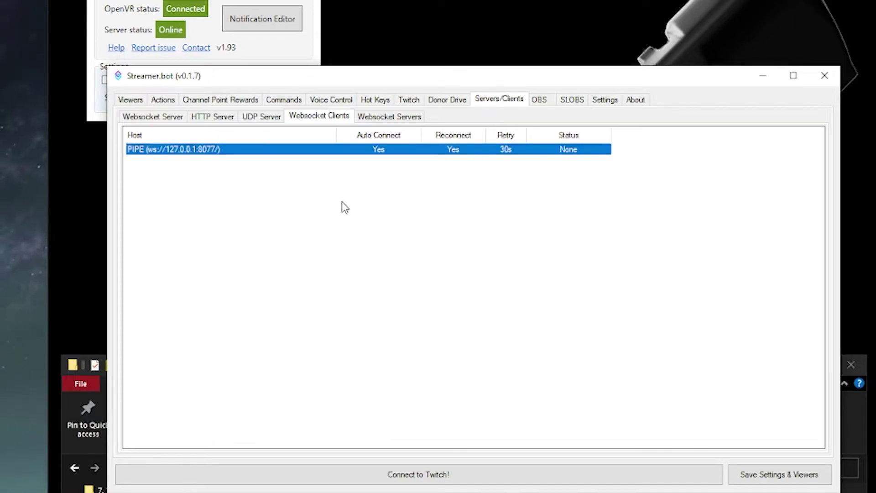
right_click(315, 154)
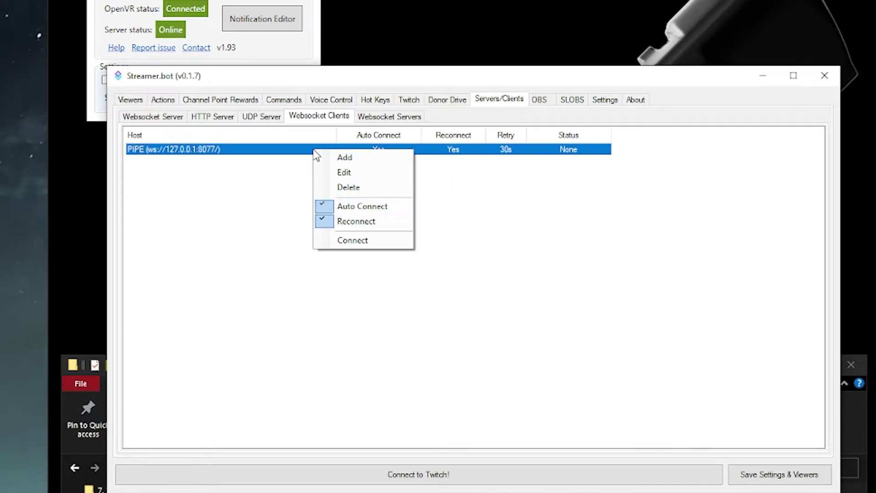
left_click(359, 241)
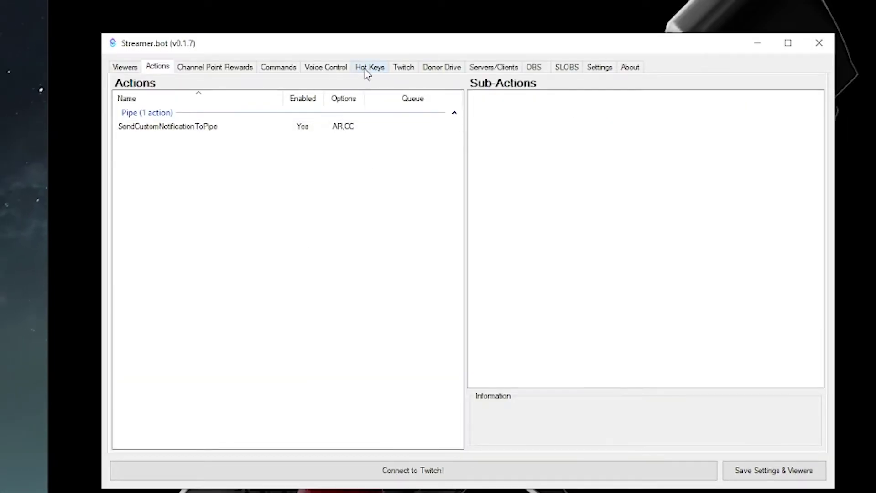
Add a global hot key Ctrl+1 that runs the SendCustomNotificationToPipe action, and save the settings.
left_click(304, 128)
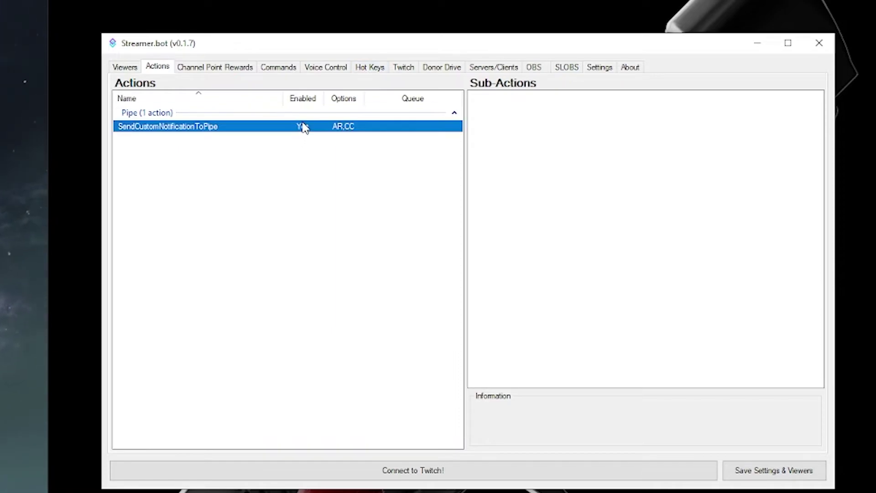
left_click(370, 67)
left_click(300, 169)
left_click(413, 222)
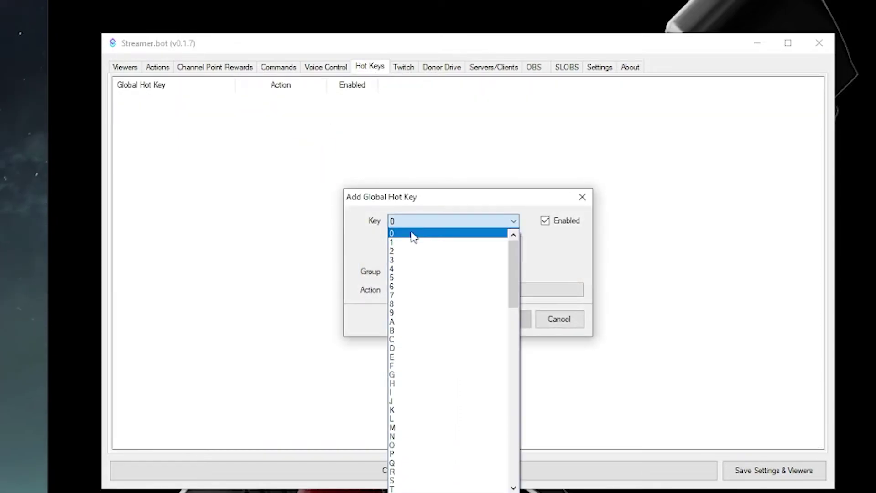
left_click(405, 243)
left_click(427, 295)
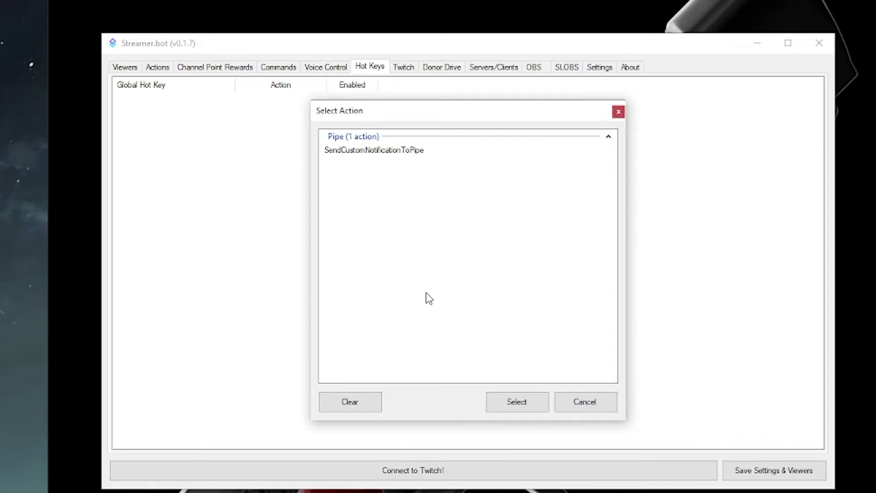
left_click(593, 404)
left_click(473, 296)
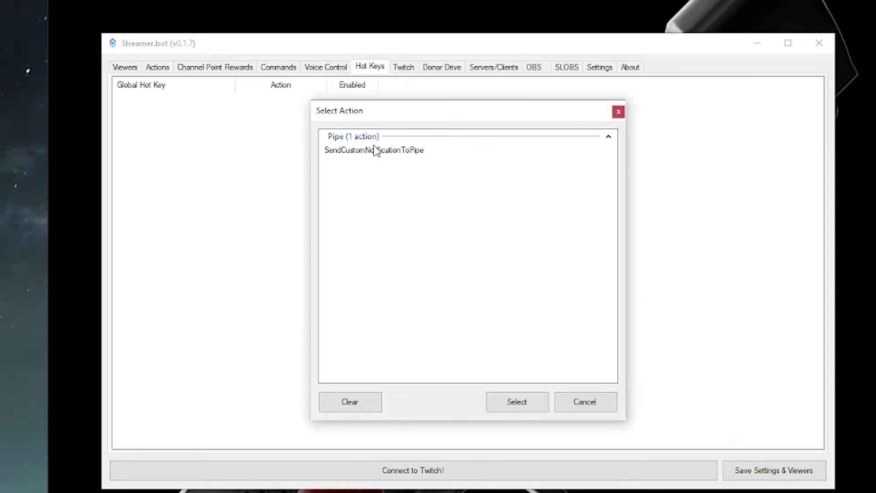
left_click(339, 152)
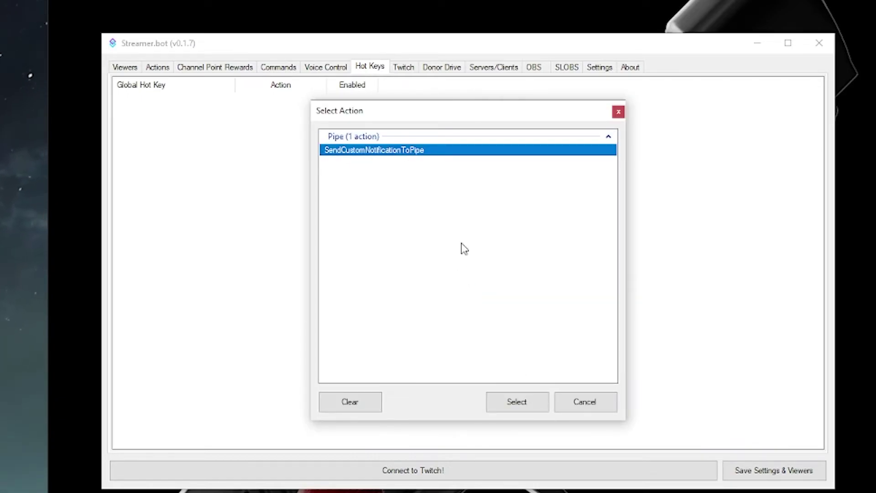
left_click(516, 392)
left_click(495, 318)
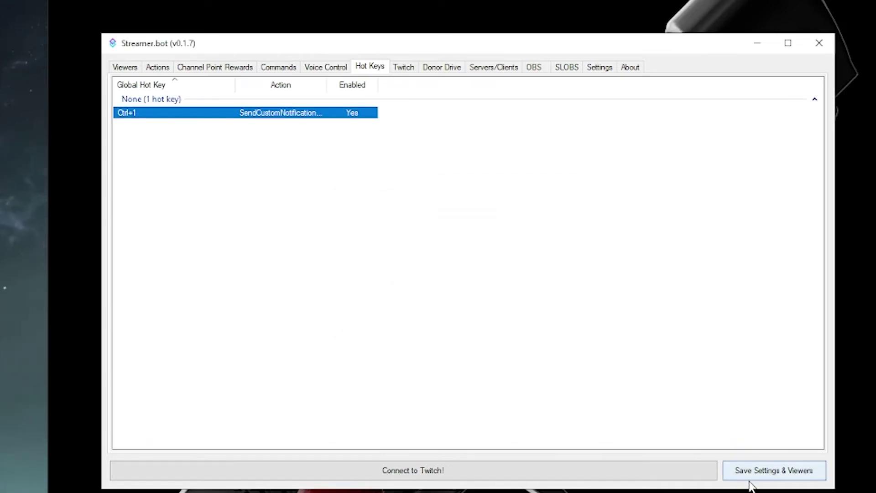
left_click(748, 477)
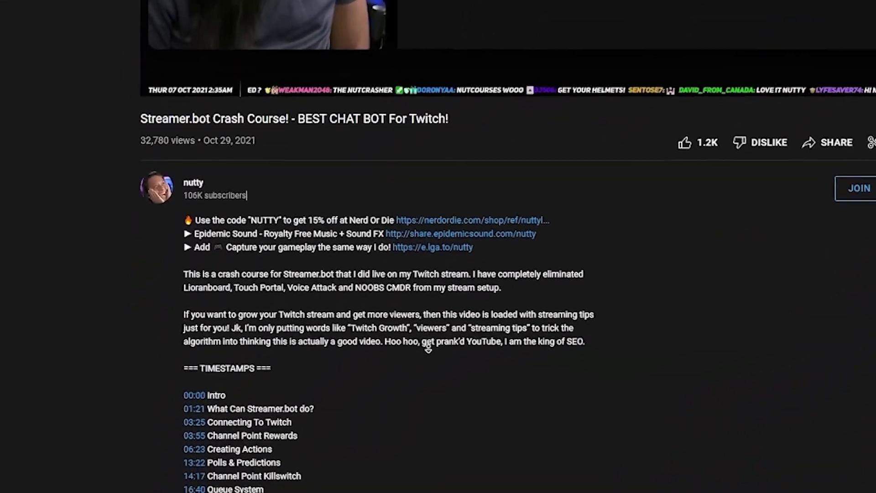
scroll(428, 348, "down", 5)
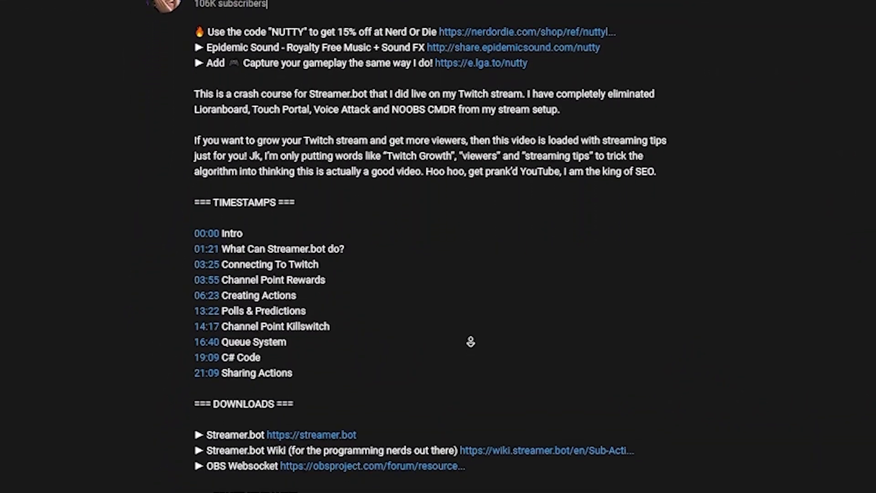
scroll(471, 342, "down", 2)
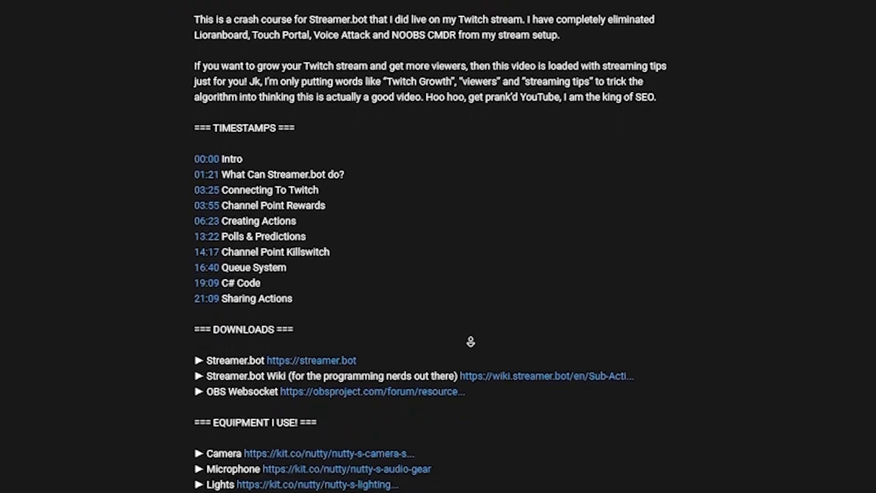